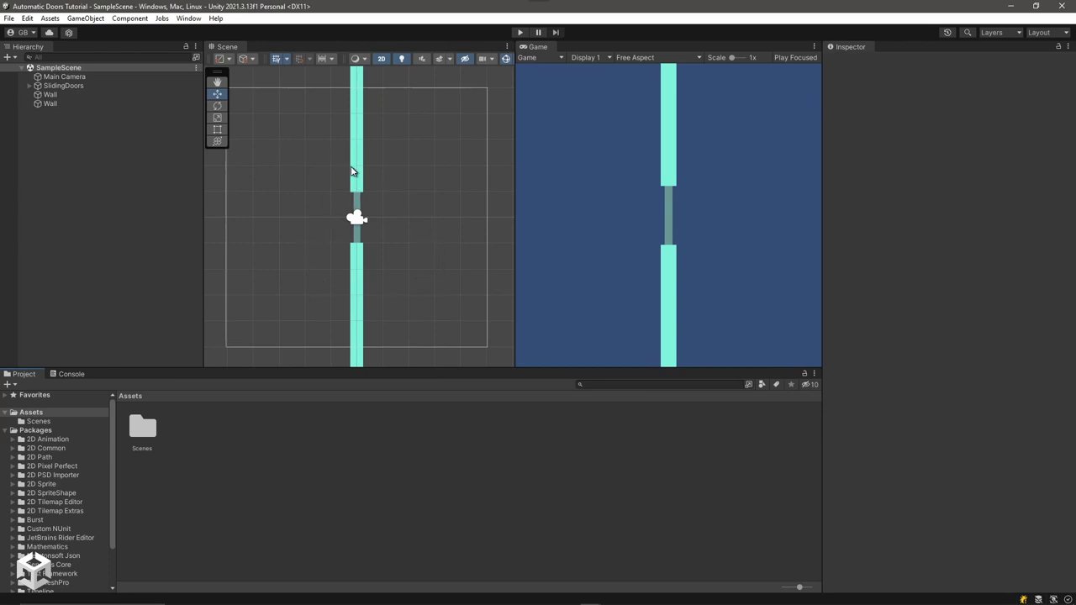
{"action": "left_click", "coordinate": [57, 86]}
{"action": "left_click", "coordinate": [30, 86]}
{"action": "left_click", "coordinate": [57, 95]}
{"action": "left_click", "coordinate": [60, 104]}
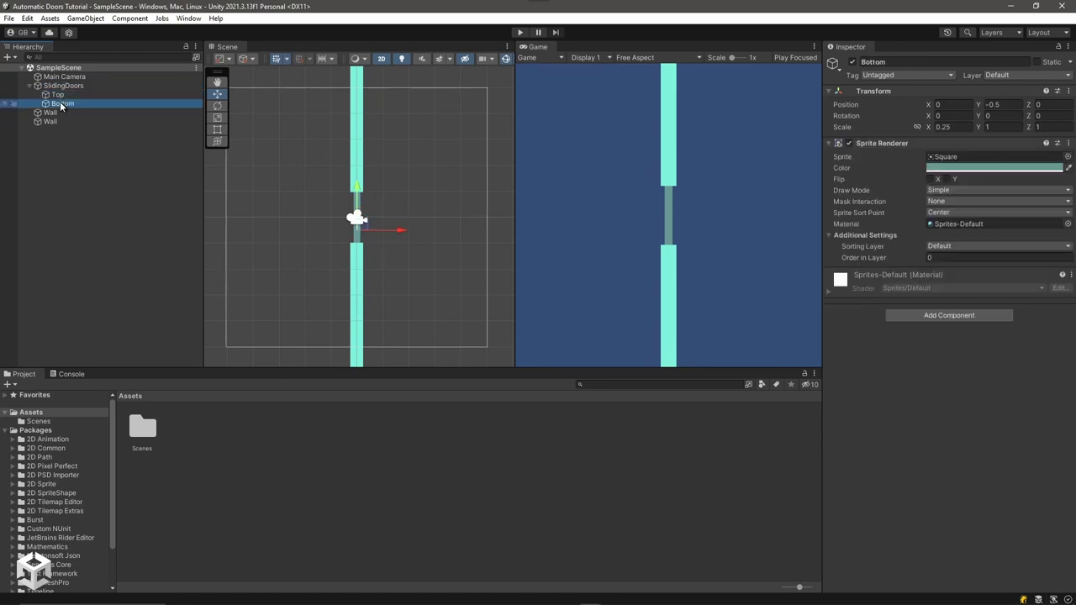
{"action": "left_click", "coordinate": [57, 95]}
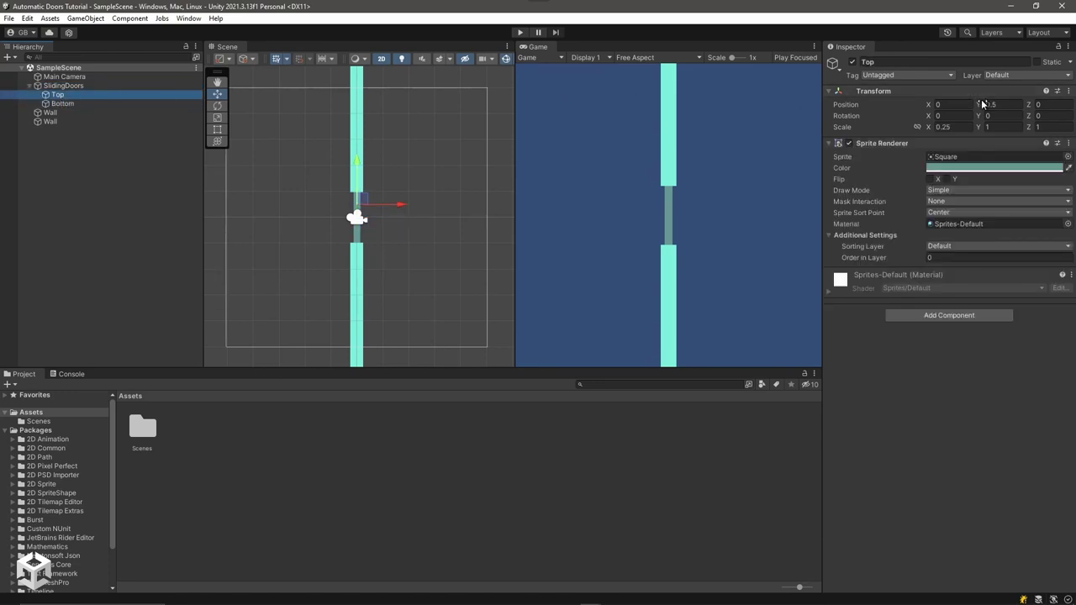
{"action": "left_click_drag", "start_coordinate": [977, 105], "coordinate": [1001, 106]}
{"action": "key", "text": "ctrl+z"}
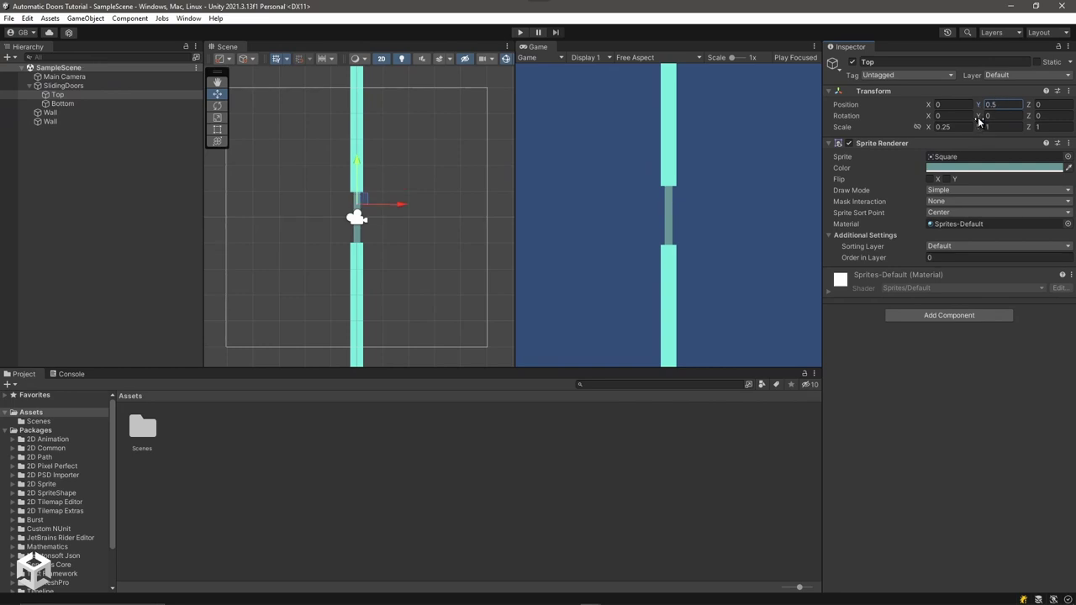
{"action": "left_click", "coordinate": [63, 103]}
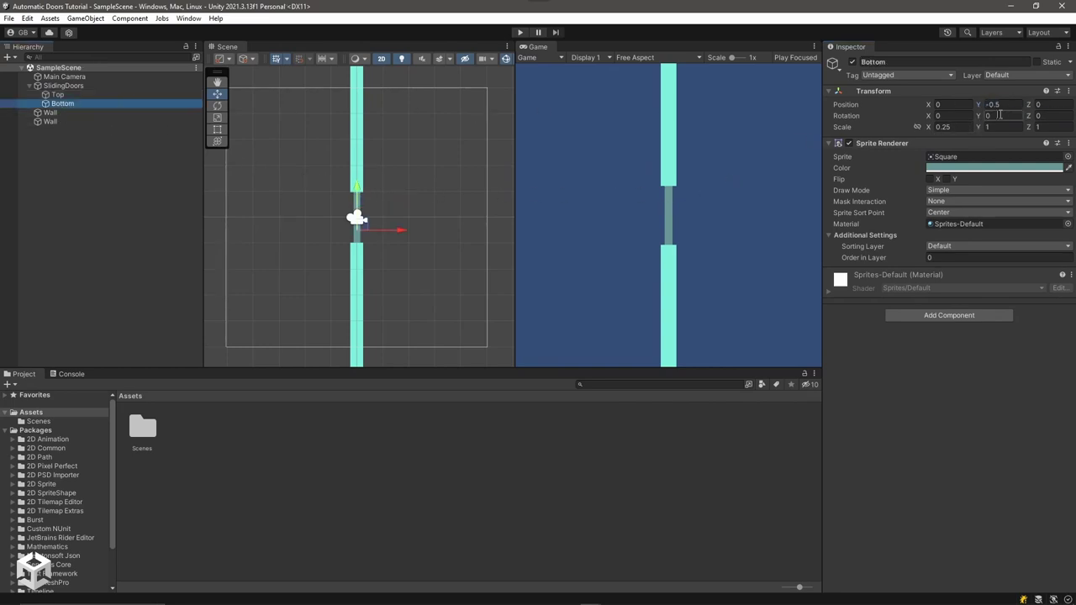
{"action": "left_click_drag", "start_coordinate": [978, 107], "coordinate": [966, 105]}
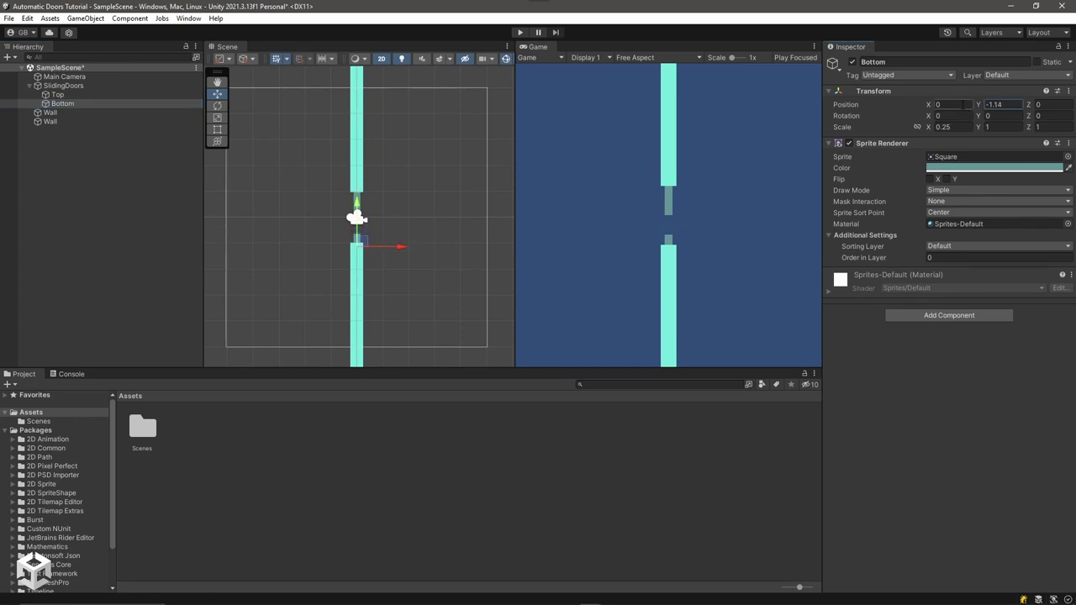
{"action": "key", "text": "ctrl+z"}
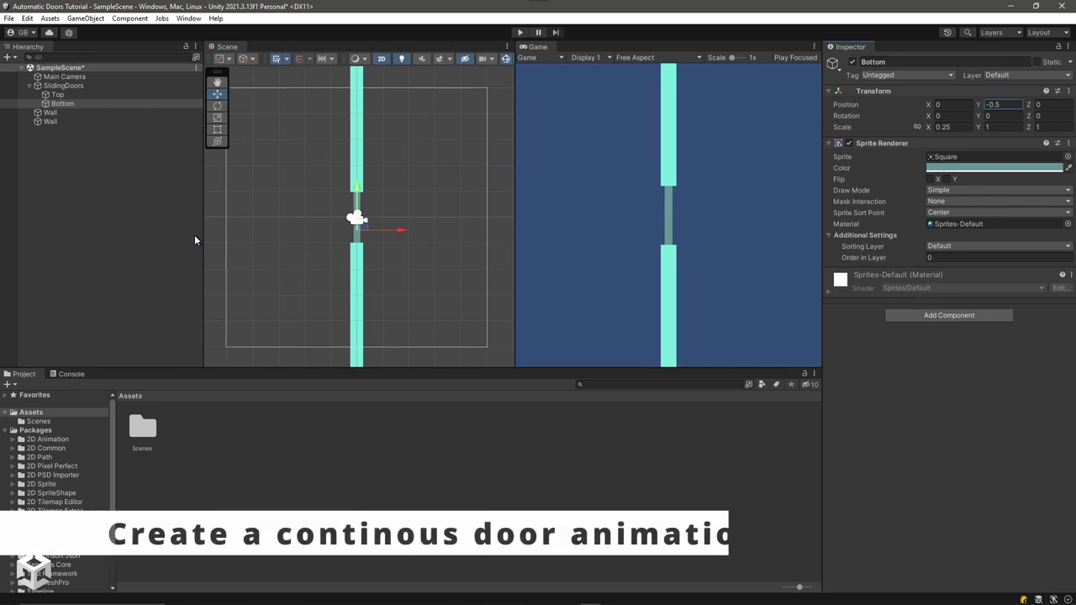
Create a new C# script in the Assets folder named AutomaticDoors
{"action": "right_click", "coordinate": [186, 471]}
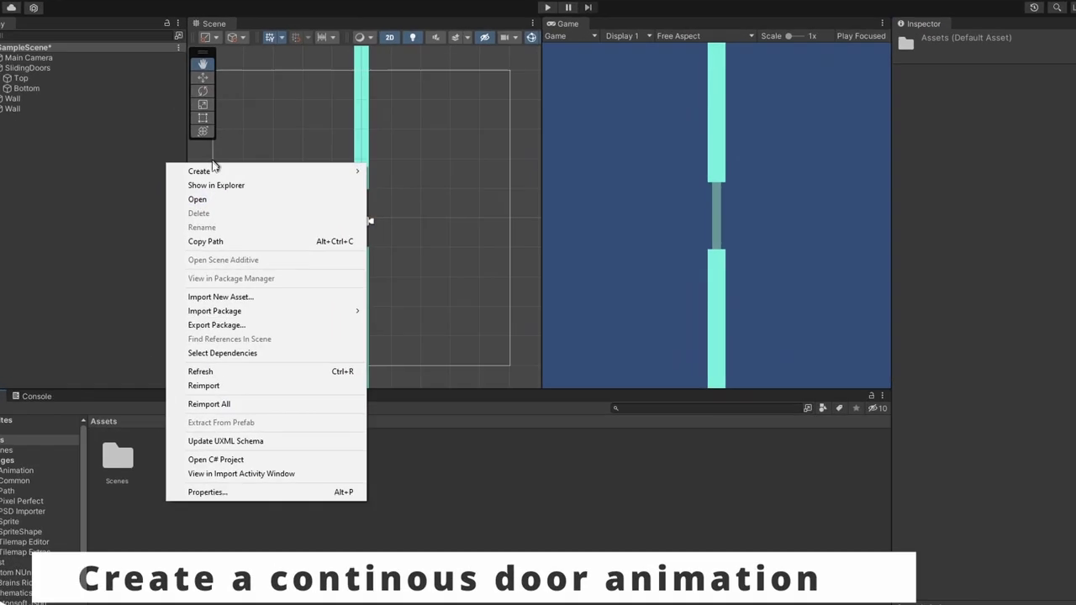
{"action": "mouse_move", "coordinate": [226, 173]}
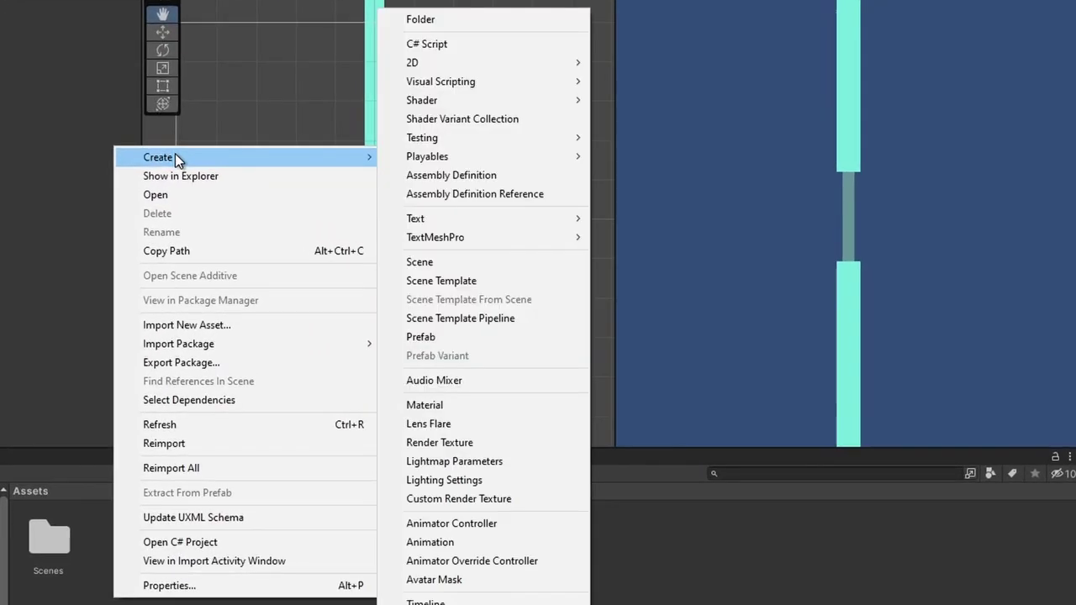
{"action": "left_click", "coordinate": [427, 44]}
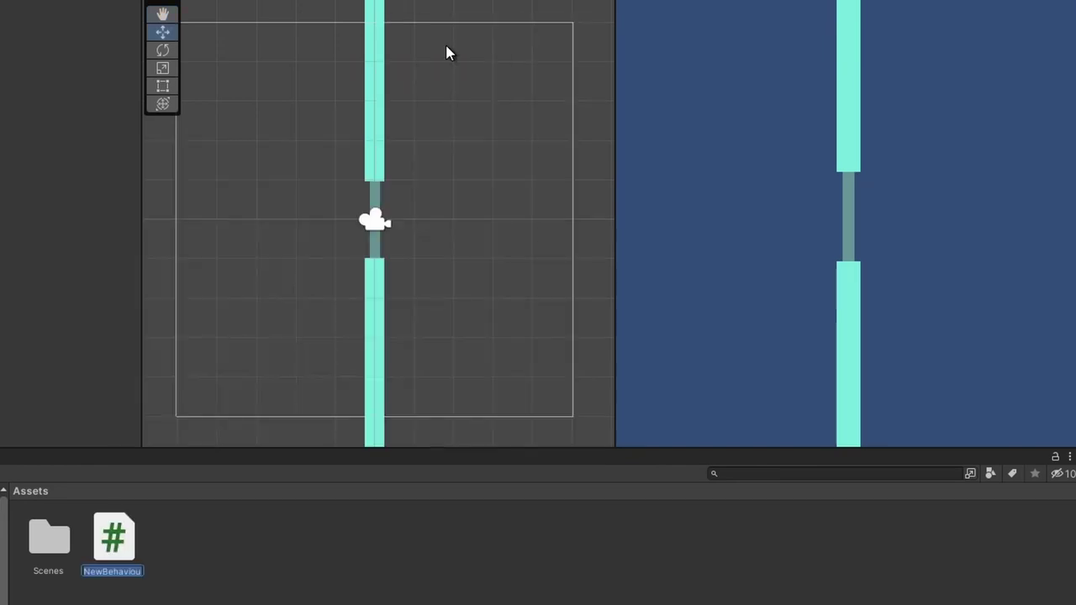
{"action": "type", "text": "A"}
{"action": "type", "text": "utomaticMovement"}
{"action": "key", "text": "Return"}
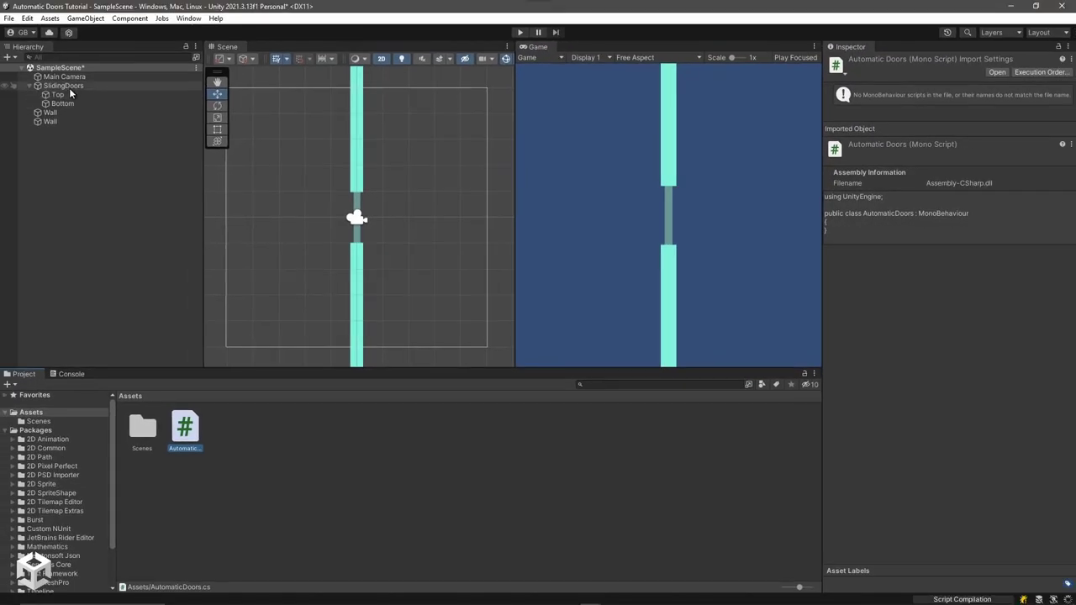
Attach the AutomaticDoors script to SlidingDoors and open it in the code editor
{"action": "left_click", "coordinate": [75, 85]}
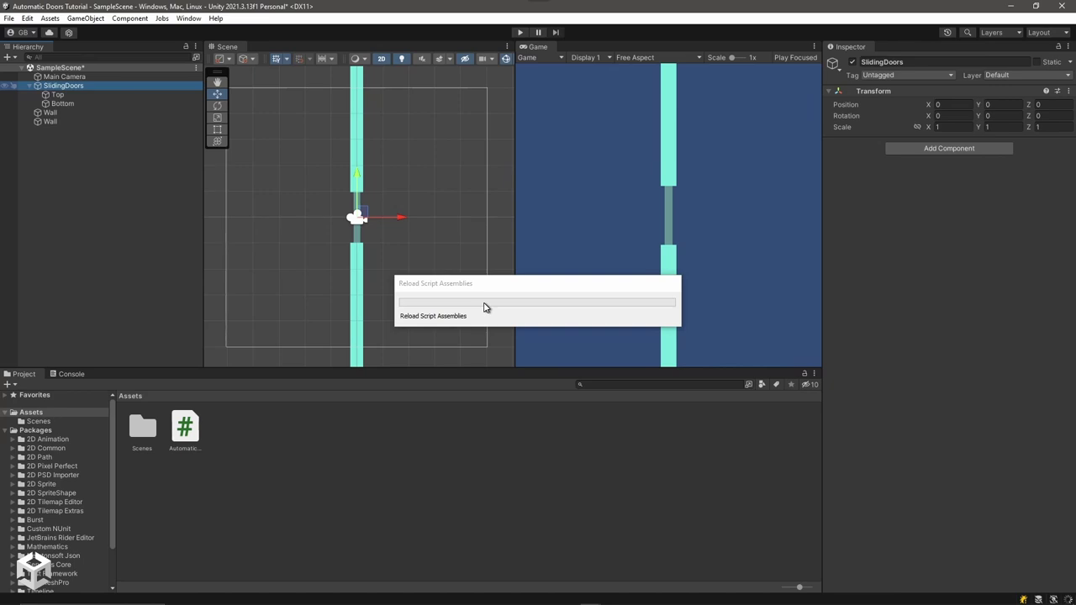
{"action": "left_click_drag", "start_coordinate": [196, 432], "coordinate": [992, 327]}
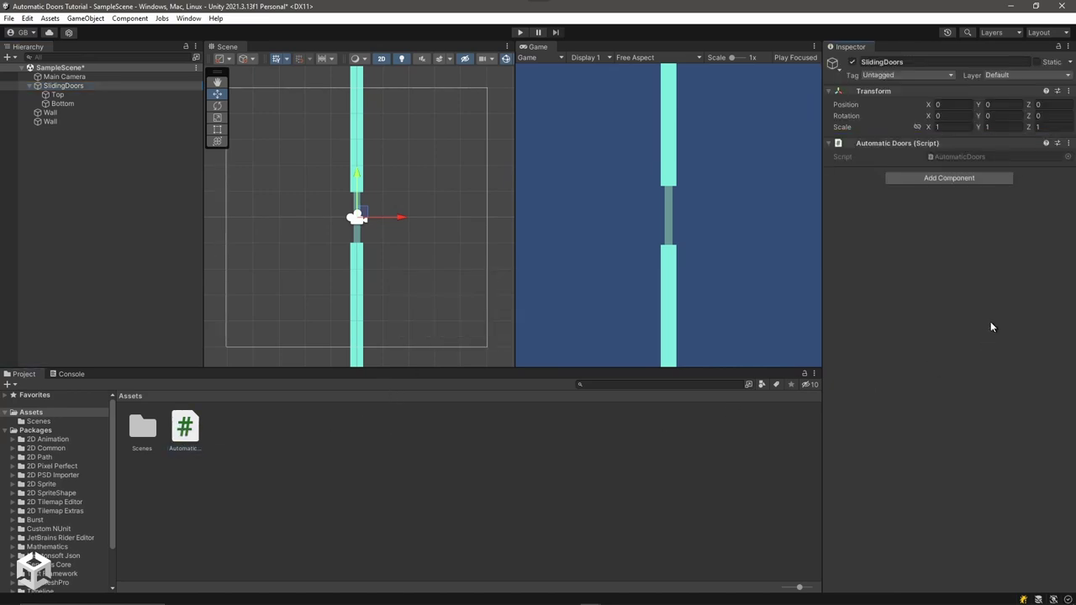
{"action": "double_click", "coordinate": [951, 156]}
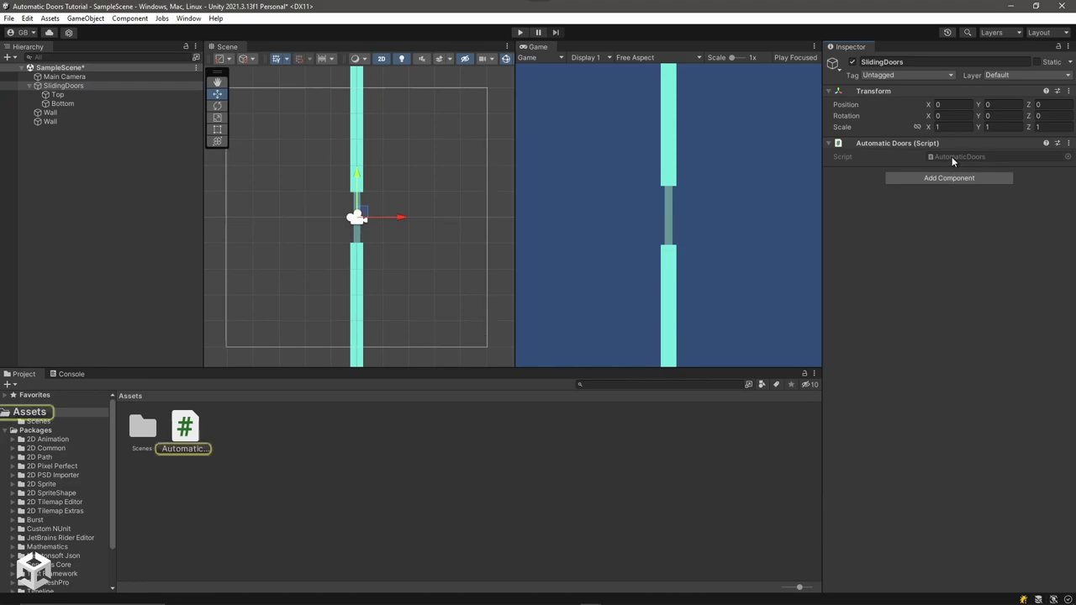
Add an Awake method containing _animator = GetComponent<Animator>();
{"action": "scroll", "coordinate": [385, 225], "scroll_direction": "up", "scroll_amount": 10, "text": "ctrl"}
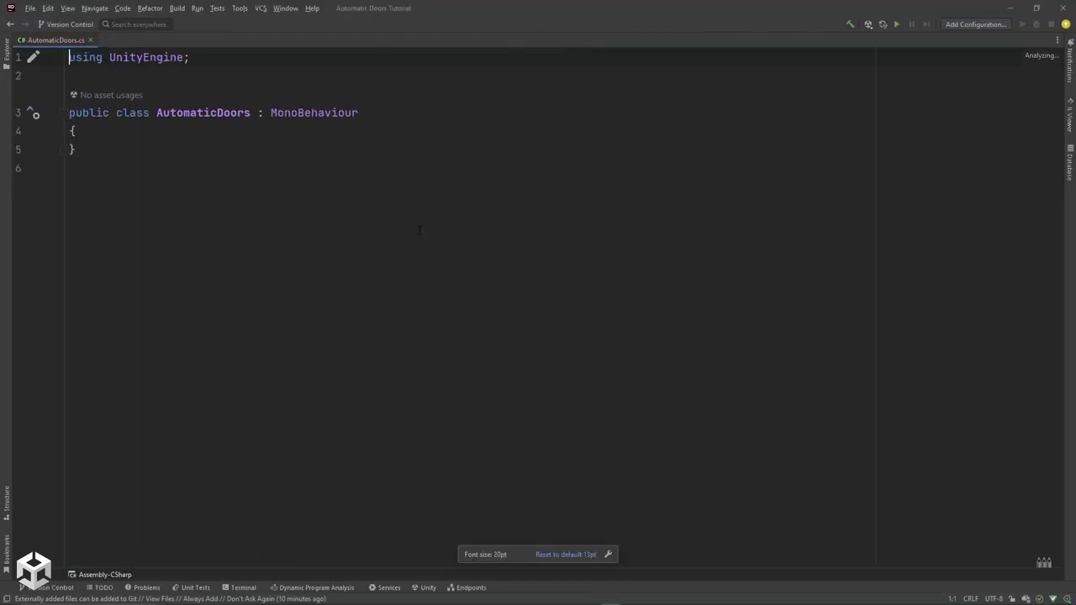
{"action": "key", "text": "Down"}
{"action": "key", "text": "Down"}
{"action": "key", "text": "Down"}
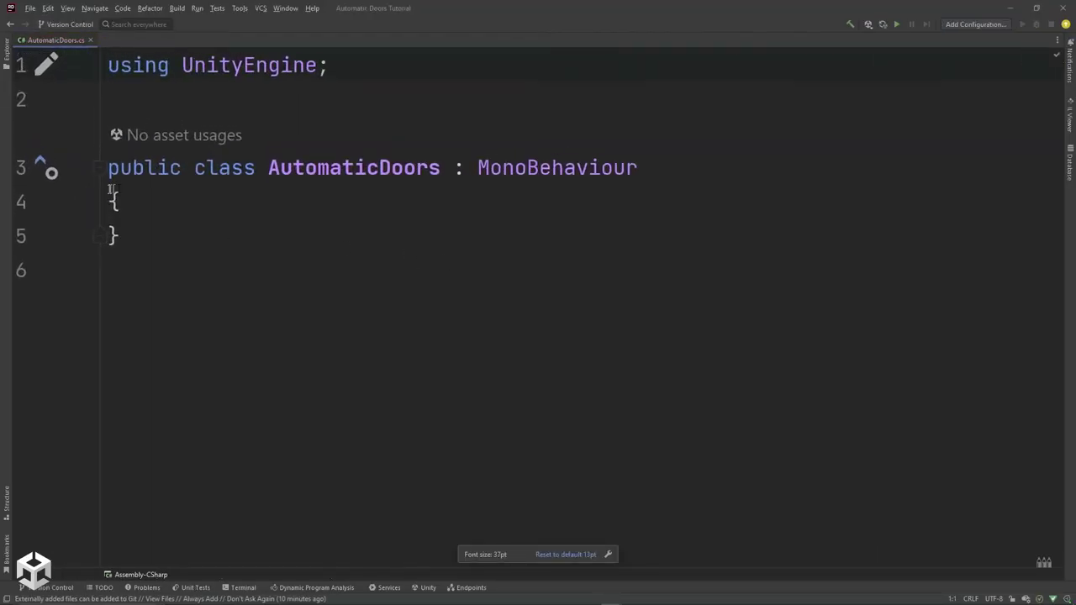
{"action": "key", "text": "End"}
{"action": "key", "text": "Return"}
{"action": "type", "text": "aw"}
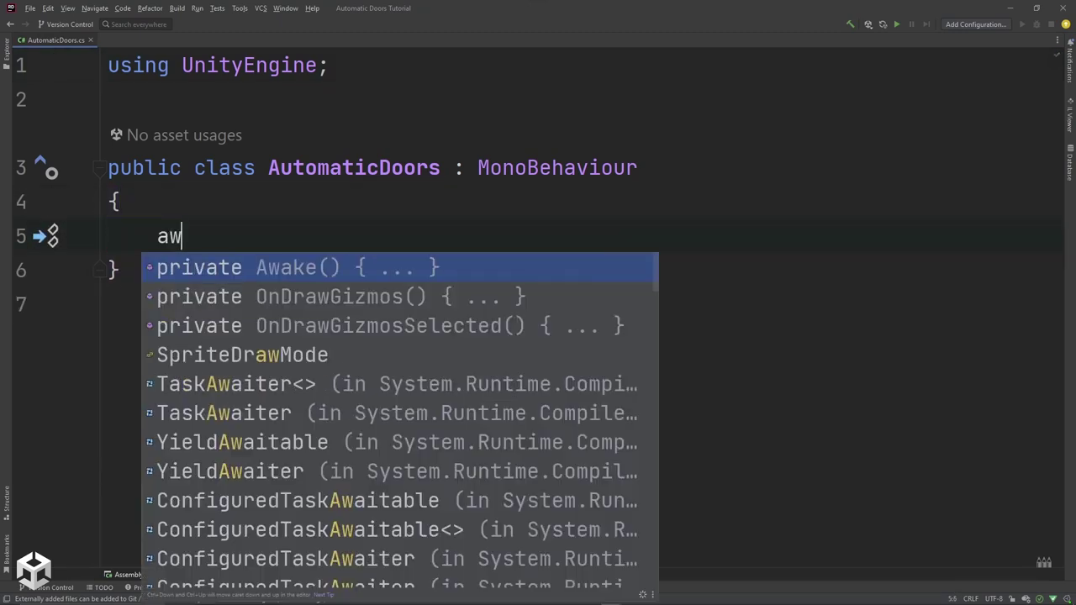
{"action": "key", "text": "Return"}
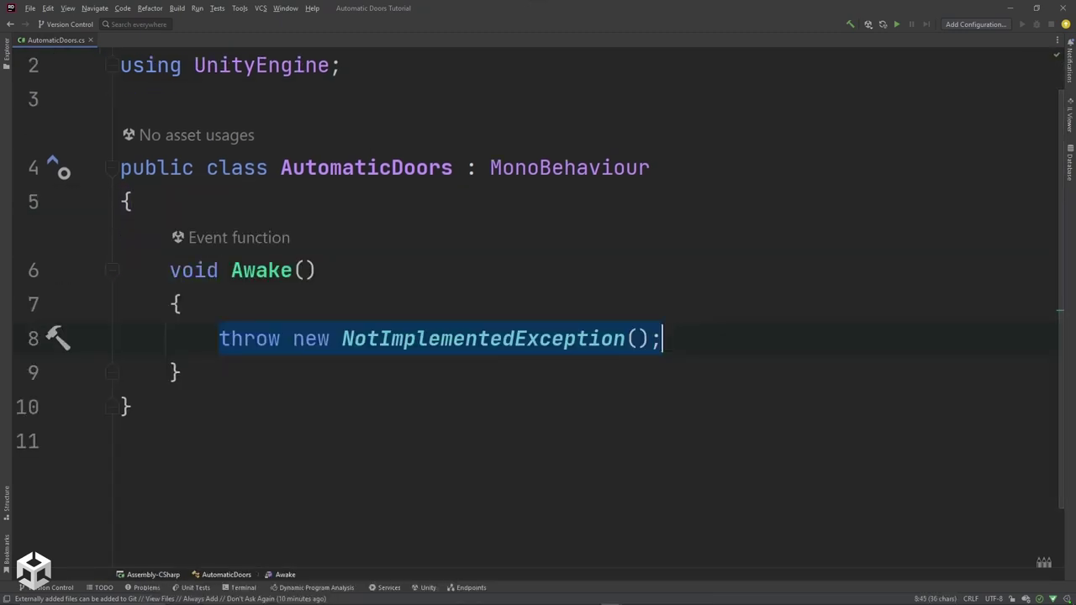
{"action": "type", "text": "_anim"}
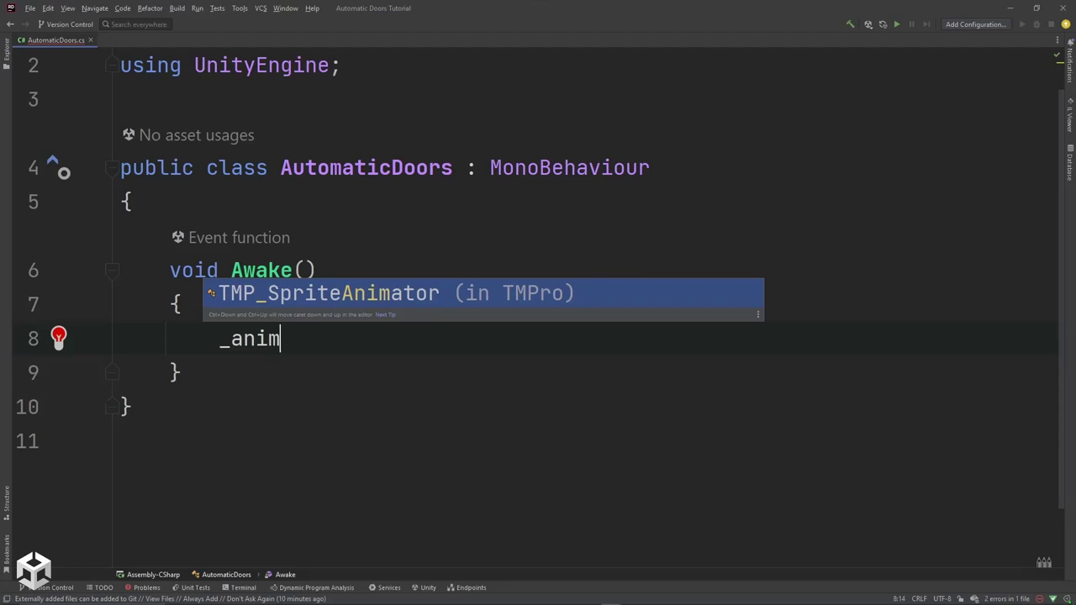
{"action": "type", "text": "ator = Get"}
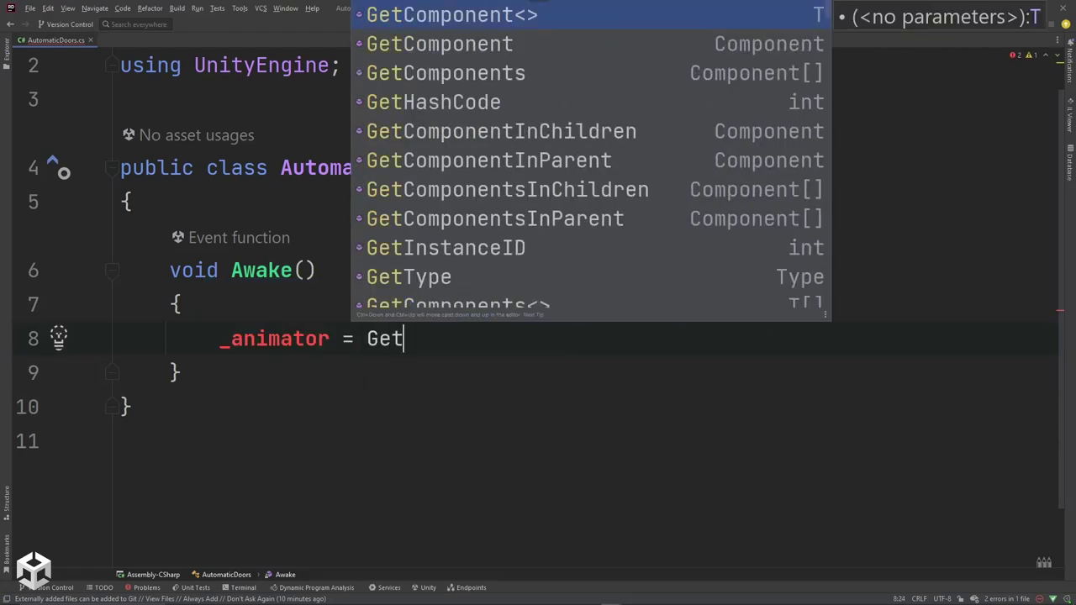
{"action": "key", "text": "Return"}
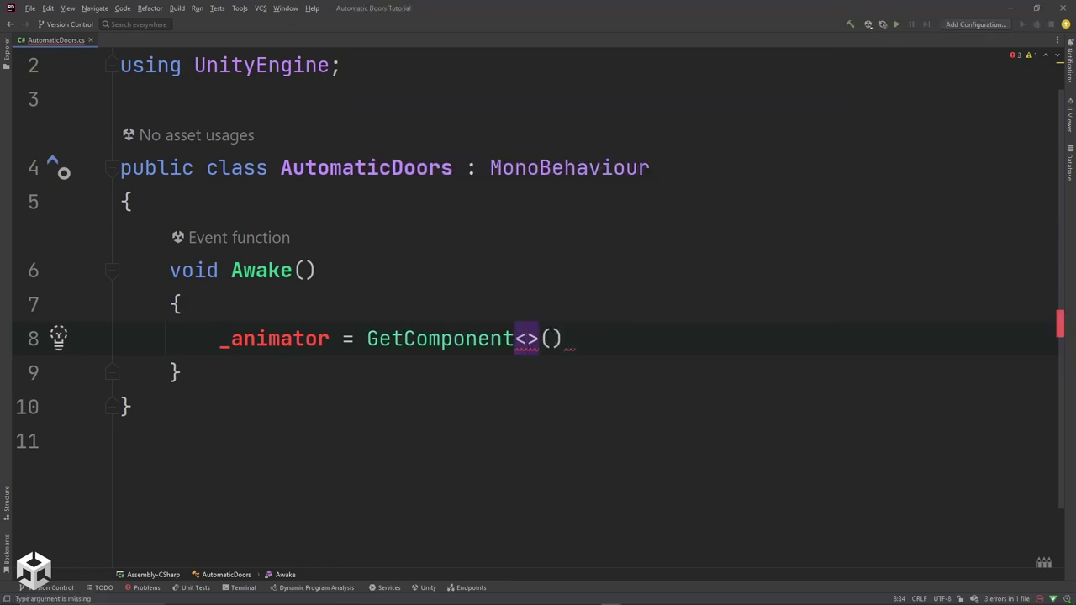
{"action": "type", "text": "Animator"}
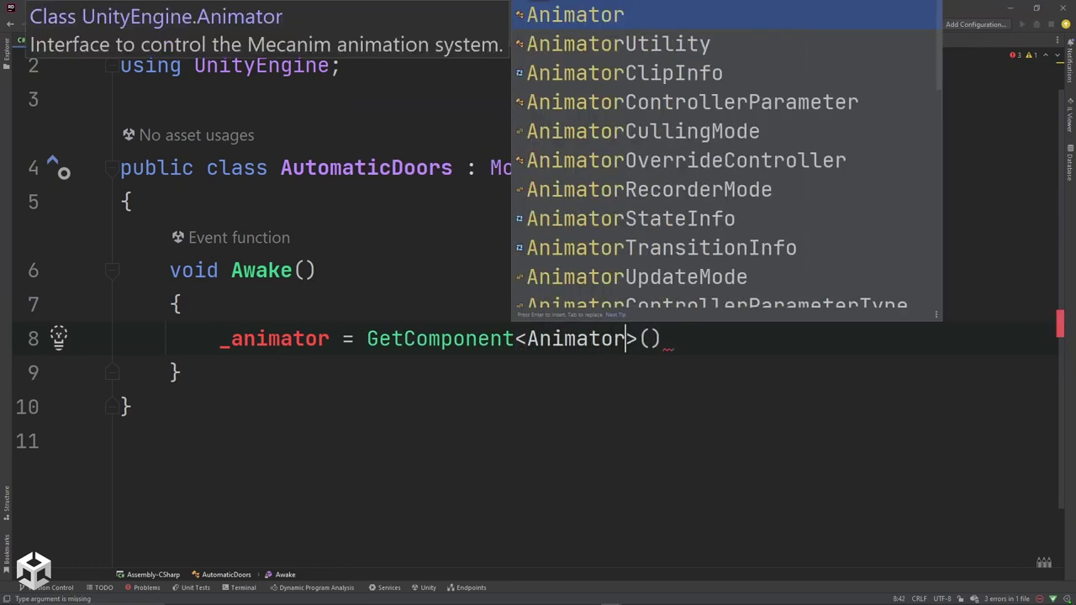
{"action": "key", "text": "Return"}
{"action": "type", "text": ";"}
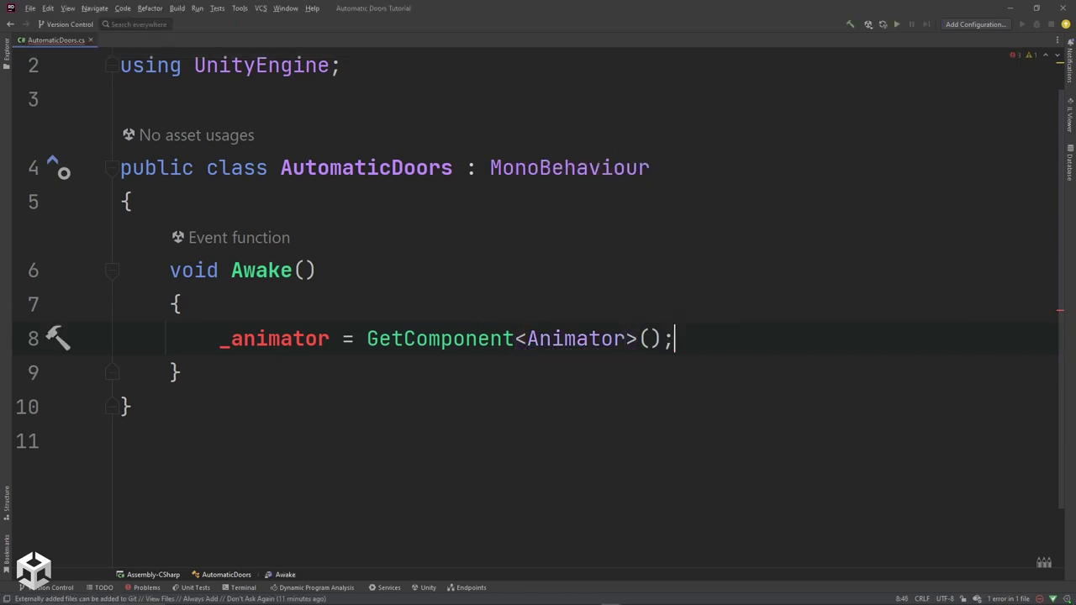
Declare _animator as an Animator field and set _animator.enabled = false in Awake
{"action": "left_click", "coordinate": [296, 336]}
{"action": "key", "text": "alt+Return"}
{"action": "key", "text": "Escape"}
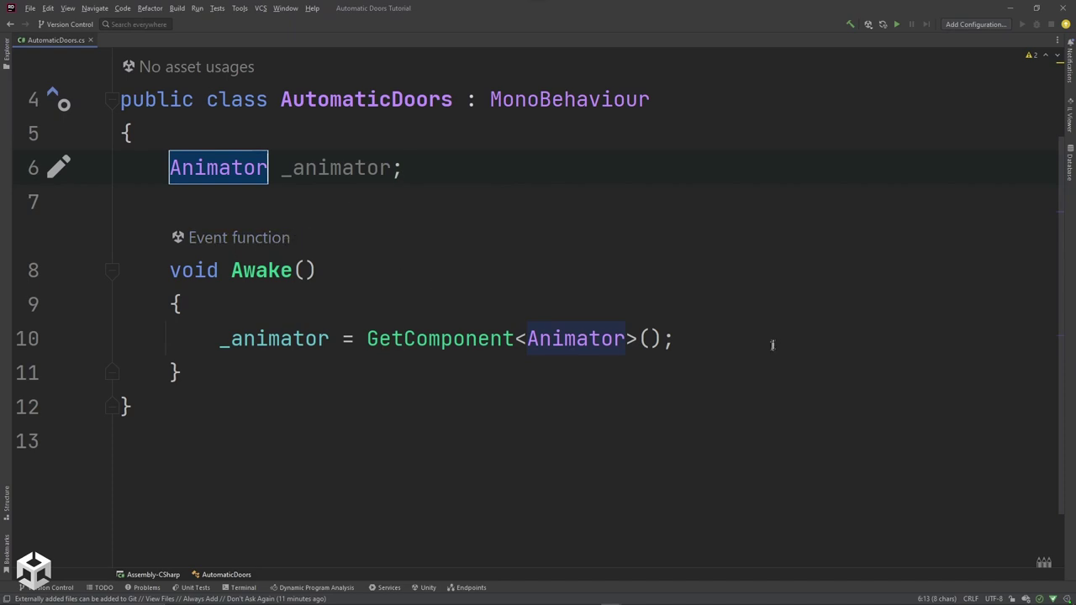
{"action": "key", "text": "Return"}
{"action": "type", "text": "_an"}
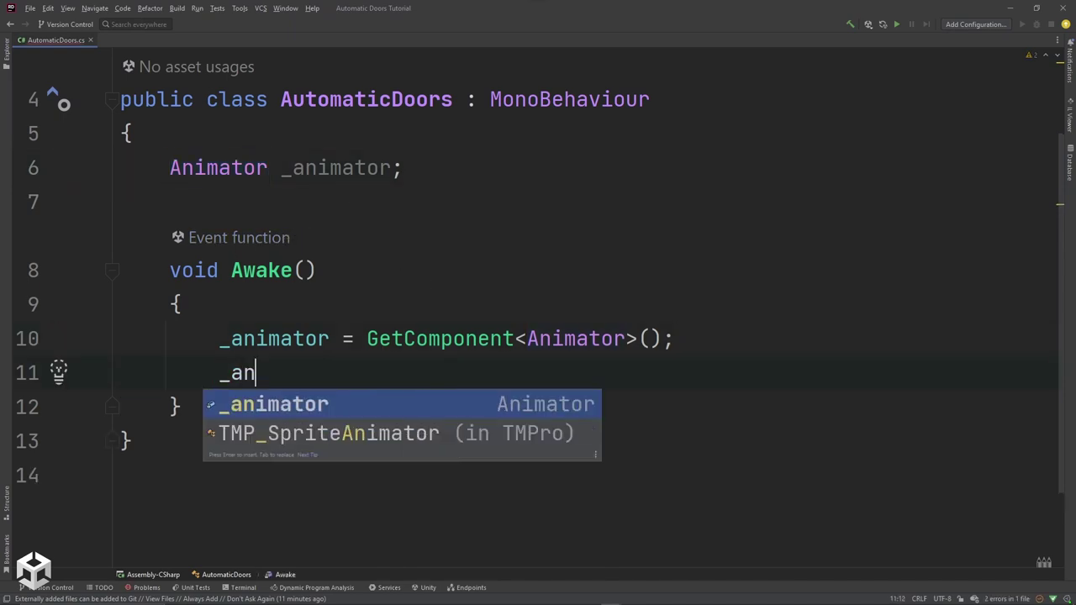
{"action": "type", "text": "imator.en"}
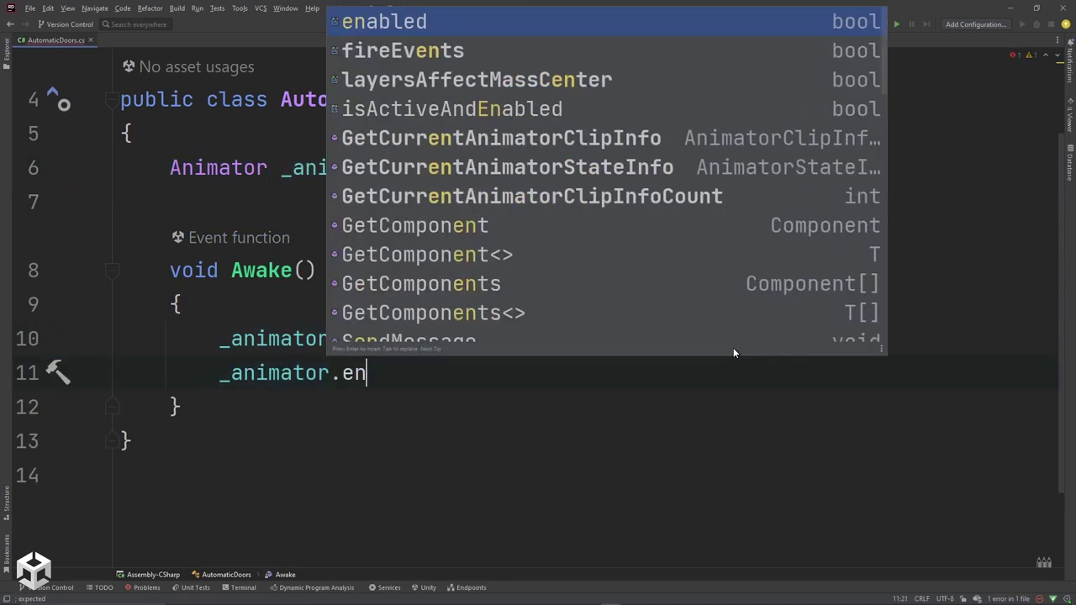
{"action": "key", "text": "Return"}
{"action": "type", "text": "= fa"}
{"action": "key", "text": "Return"}
{"action": "type", "text": ";"}
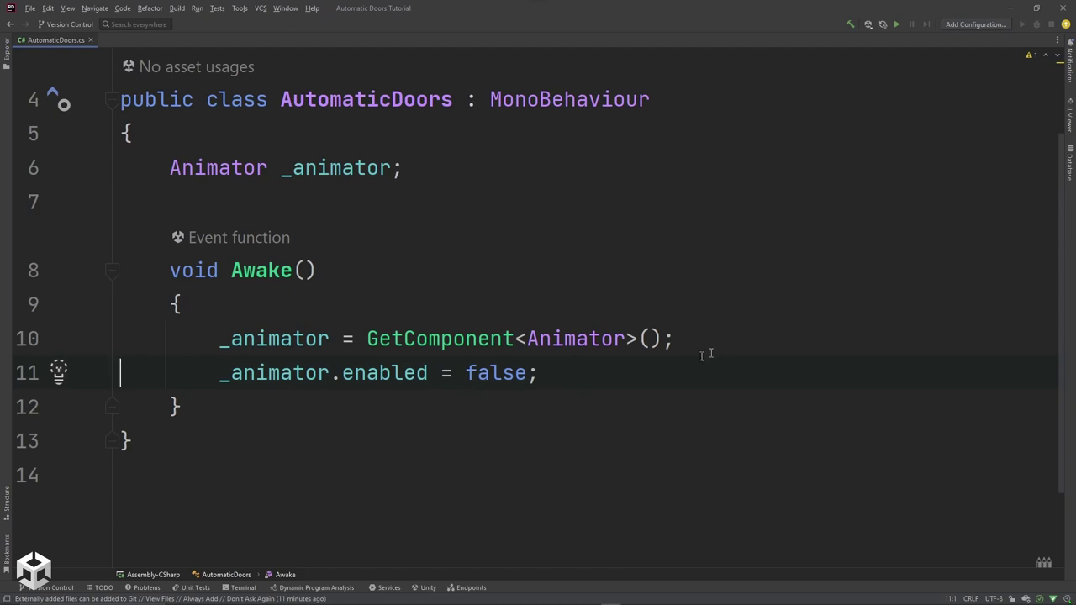
{"action": "left_click", "coordinate": [232, 416]}
{"action": "key", "text": "Return"}
{"action": "key", "text": "Return"}
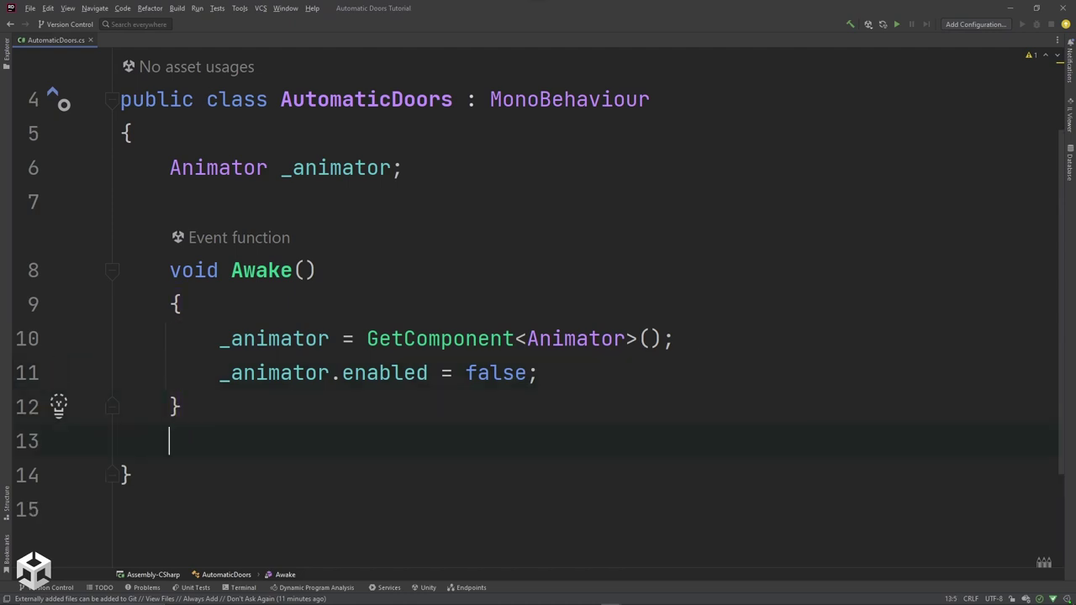
Add an Update method with an if (Input.GetKeyDown(KeyCode.Space)) block
{"action": "type", "text": "Update"}
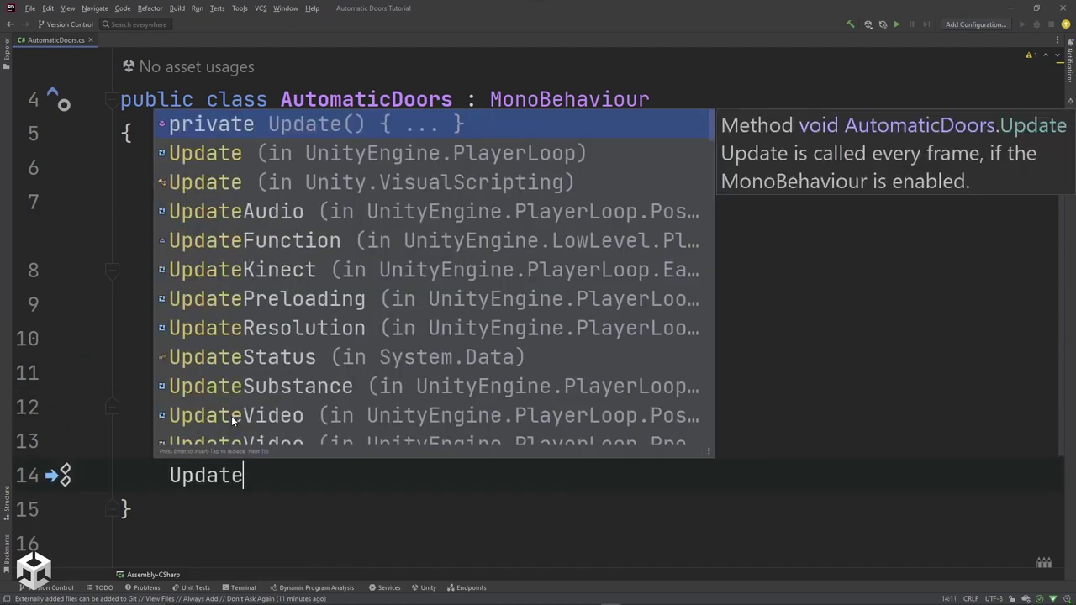
{"action": "key", "text": "Return"}
{"action": "type", "text": "Input"}
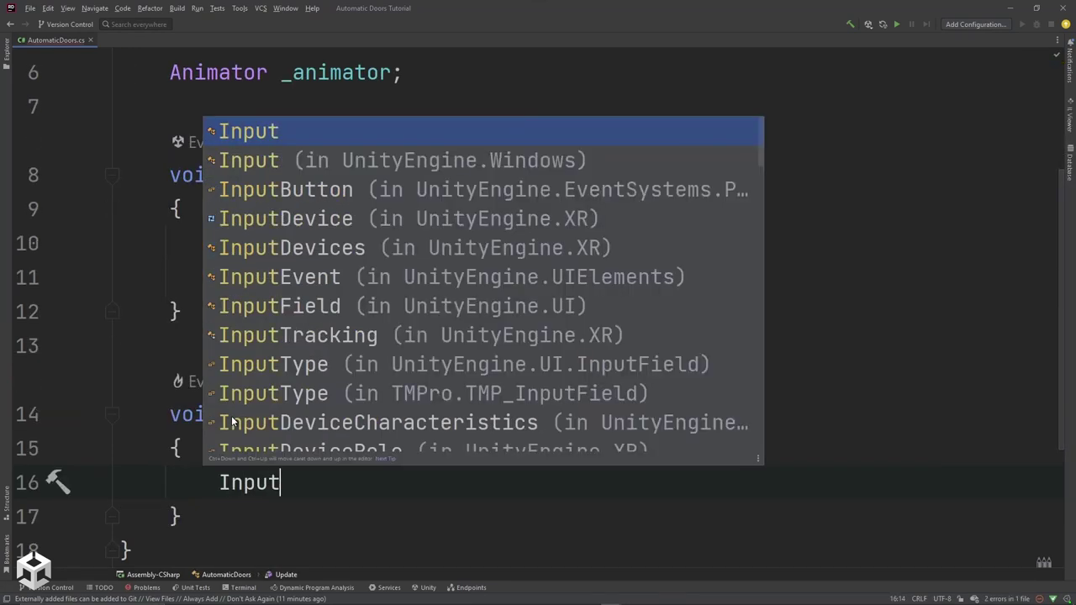
{"action": "type", "text": ".Get"}
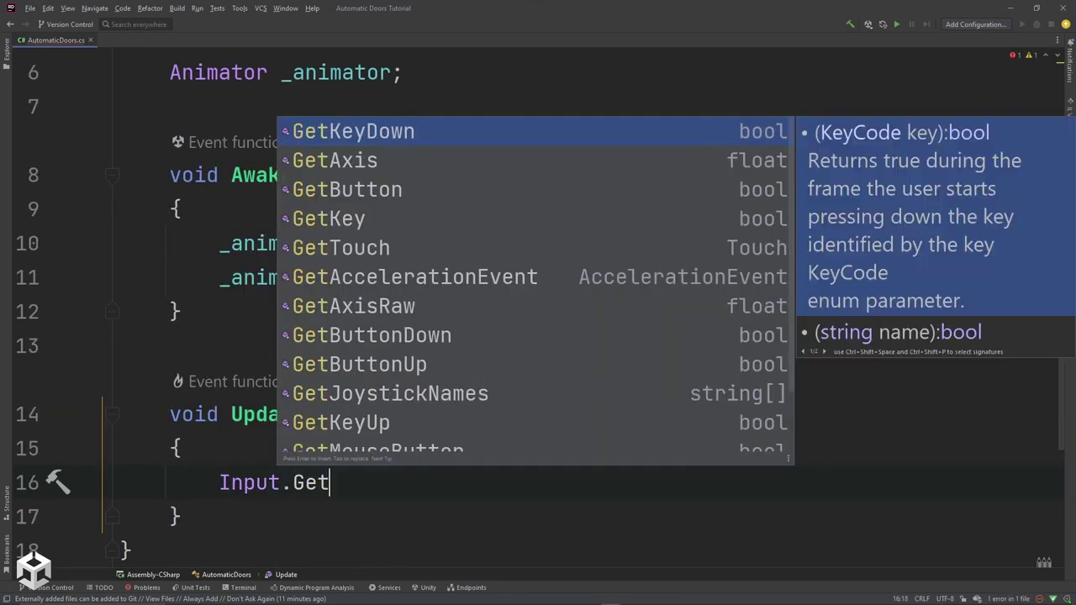
{"action": "key", "text": "Return"}
{"action": "type", "text": "Keyco"}
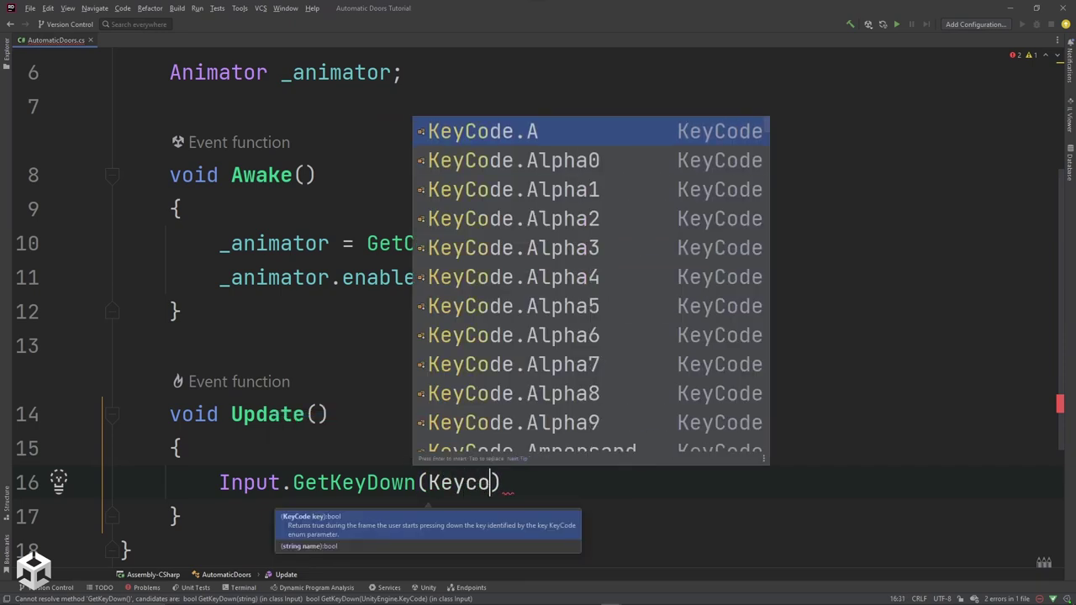
{"action": "type", "text": "de.spa"}
{"action": "key", "text": "Return"}
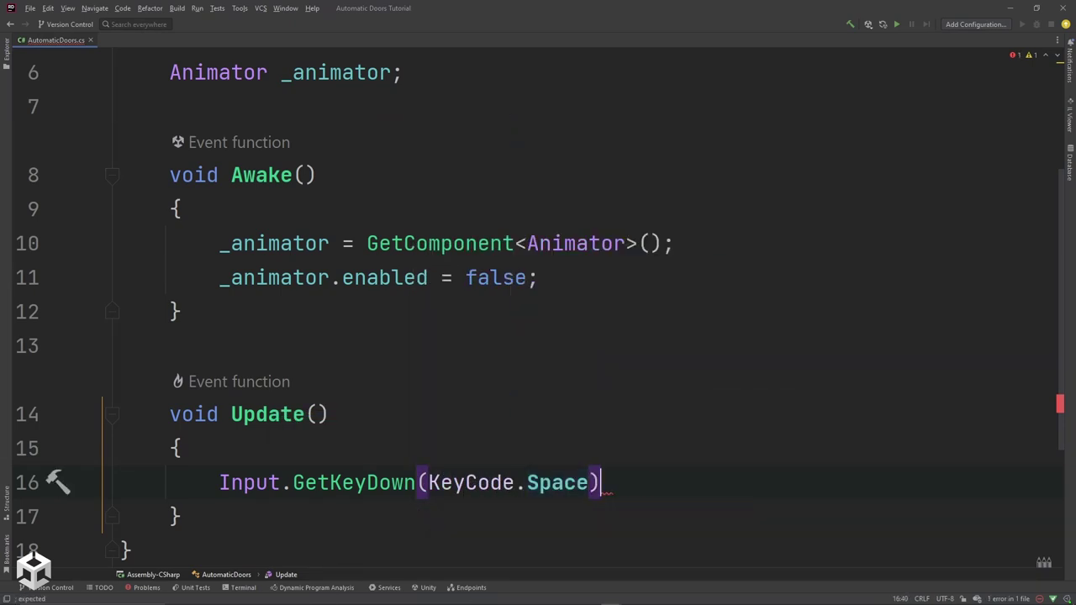
{"action": "key", "text": "Home"}
{"action": "type", "text": "if ("}
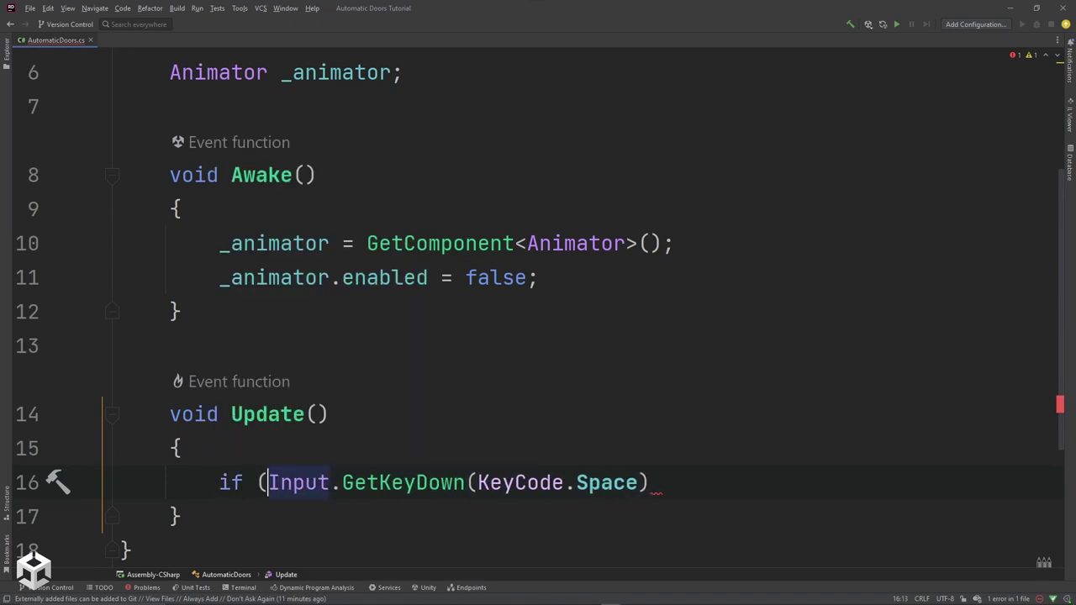
{"action": "key", "text": "End"}
{"action": "type", "text": ")"}
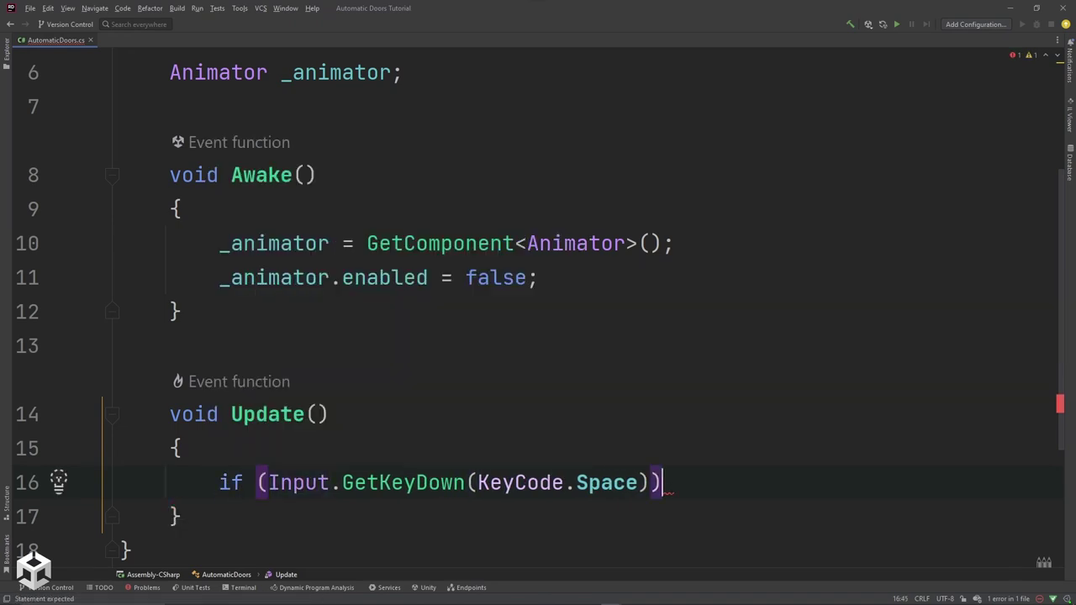
{"action": "key", "text": "Return"}
{"action": "type", "text": "{"}
{"action": "key", "text": "Return"}
Start a bool field declaration below the _animator field, then remove it
{"action": "scroll", "coordinate": [459, 369], "scroll_direction": "down", "scroll_amount": 2}
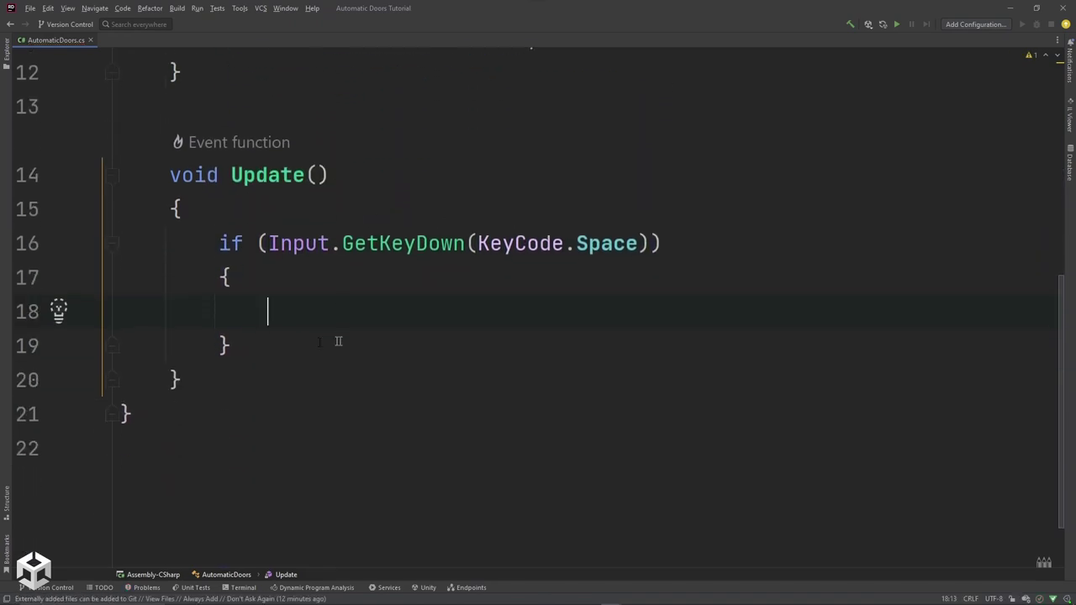
{"action": "scroll", "coordinate": [493, 232], "scroll_direction": "up", "scroll_amount": 3}
{"action": "scroll", "coordinate": [331, 368], "scroll_direction": "down", "scroll_amount": 2}
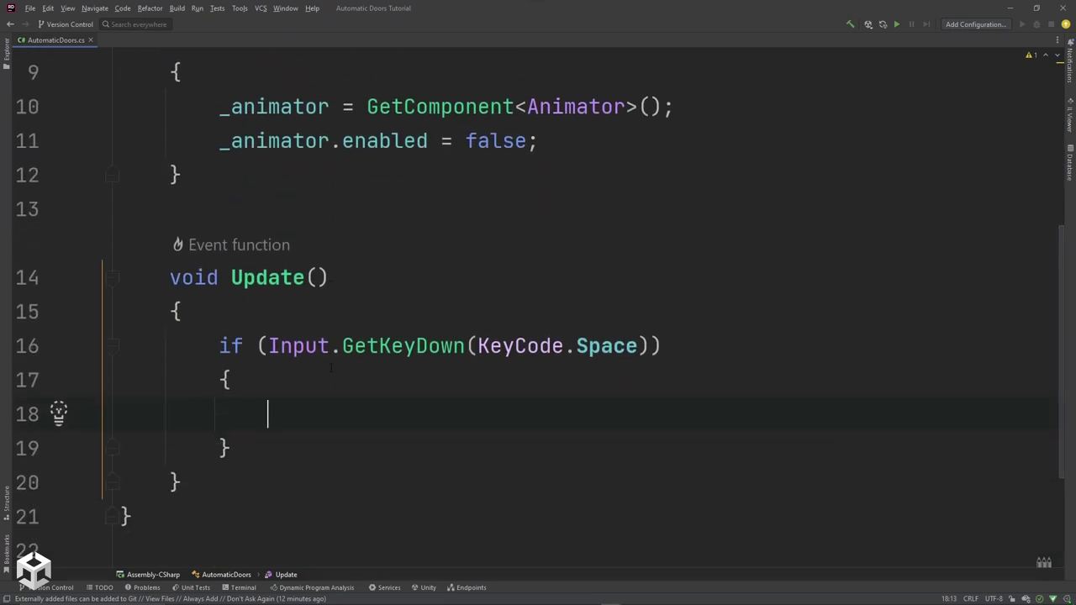
{"action": "scroll", "coordinate": [330, 368], "scroll_direction": "up", "scroll_amount": 2}
{"action": "left_click", "coordinate": [261, 168]}
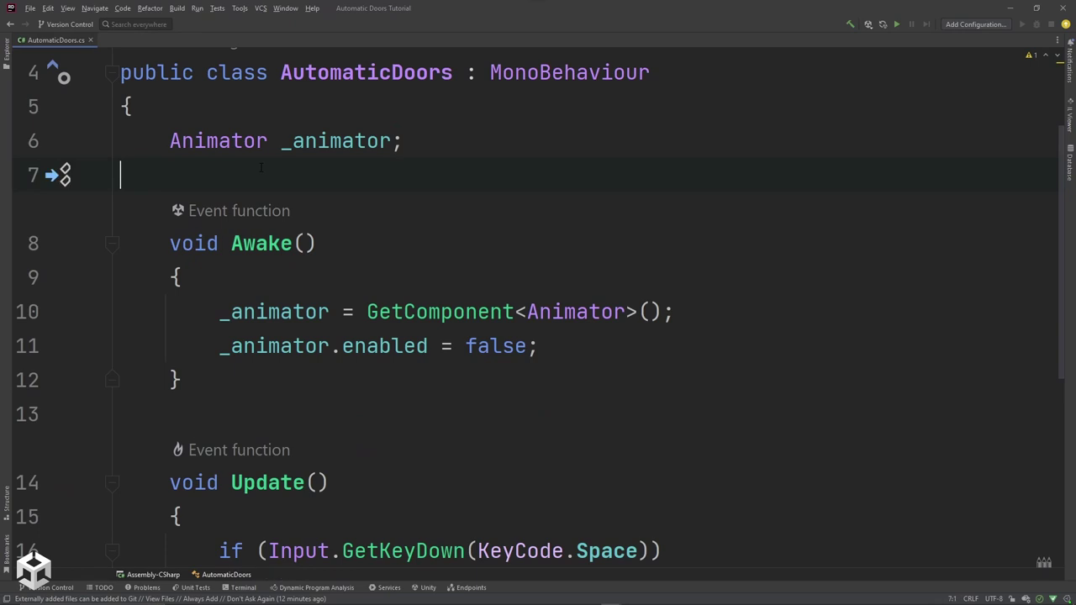
{"action": "key", "text": "Return"}
{"action": "type", "text": "bool_"}
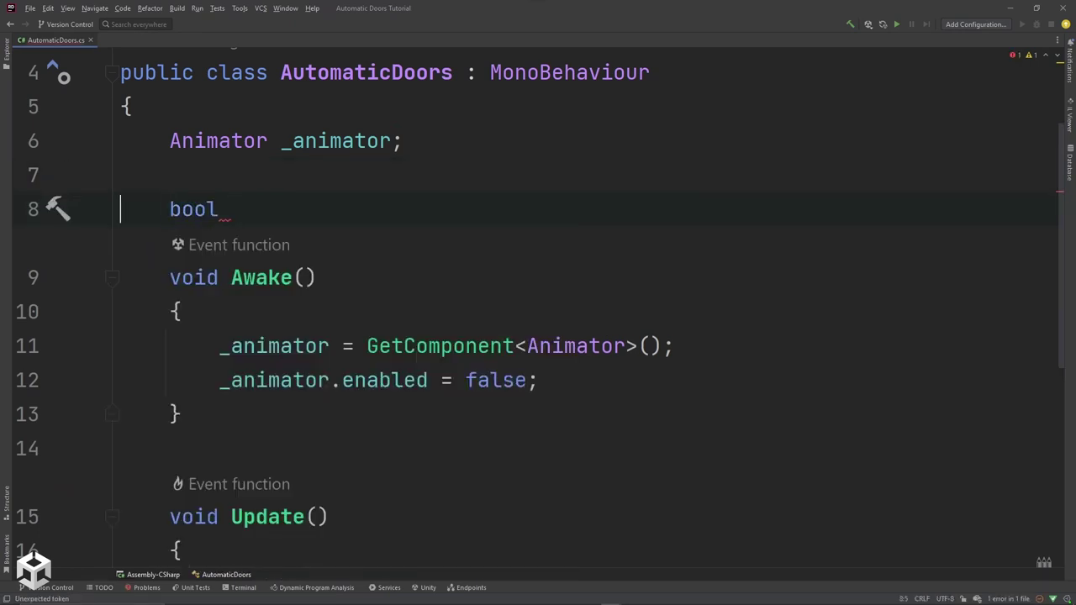
{"action": "key", "text": "ctrl+y"}
Call ToggleAnimation(); inside the Space key if block
{"action": "scroll", "coordinate": [496, 192], "scroll_direction": "down", "scroll_amount": 3}
{"action": "left_click", "coordinate": [268, 322]}
{"action": "left_click", "coordinate": [269, 323]}
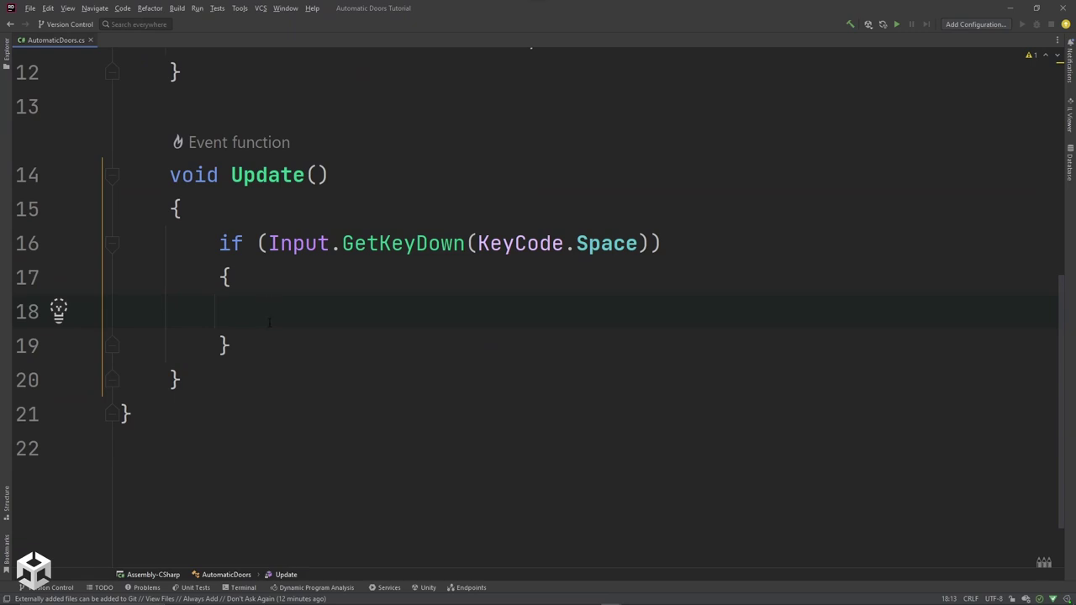
{"action": "type", "text": "ToggleAnimation()"}
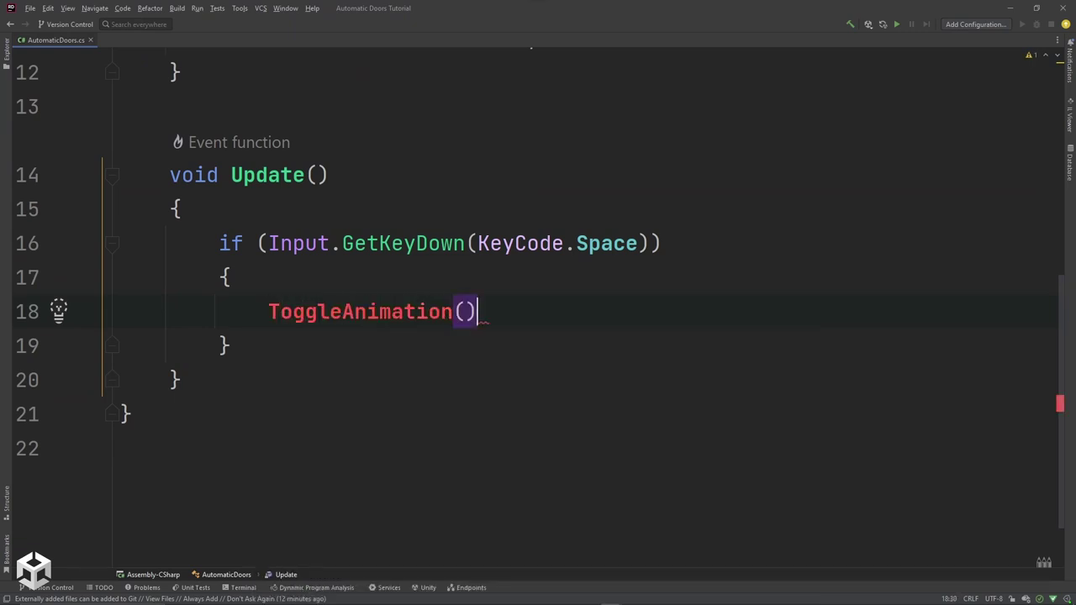
{"action": "type", "text": ";"}
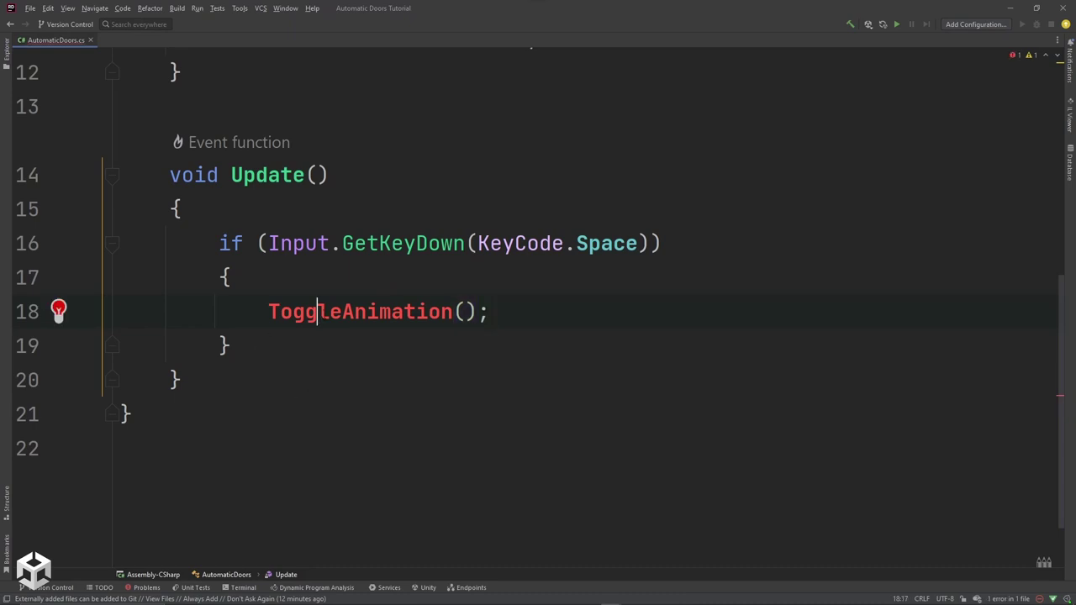
Generate a void ToggleAnimation method stub and delete its placeholder exception line
{"action": "left_click", "coordinate": [58, 311]}
{"action": "key", "text": "Return"}
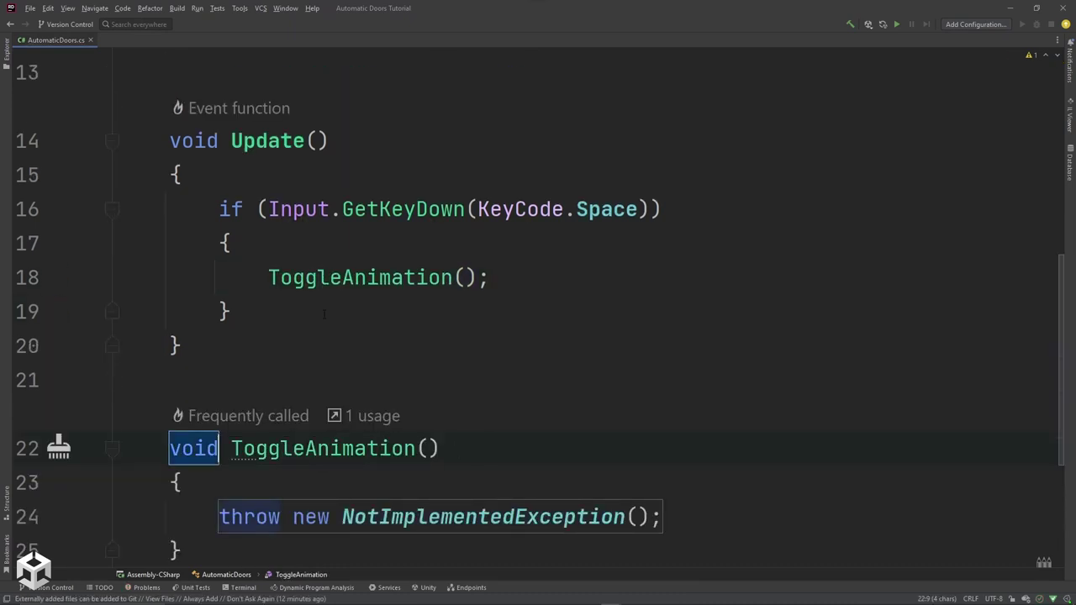
{"action": "key", "text": "Tab"}
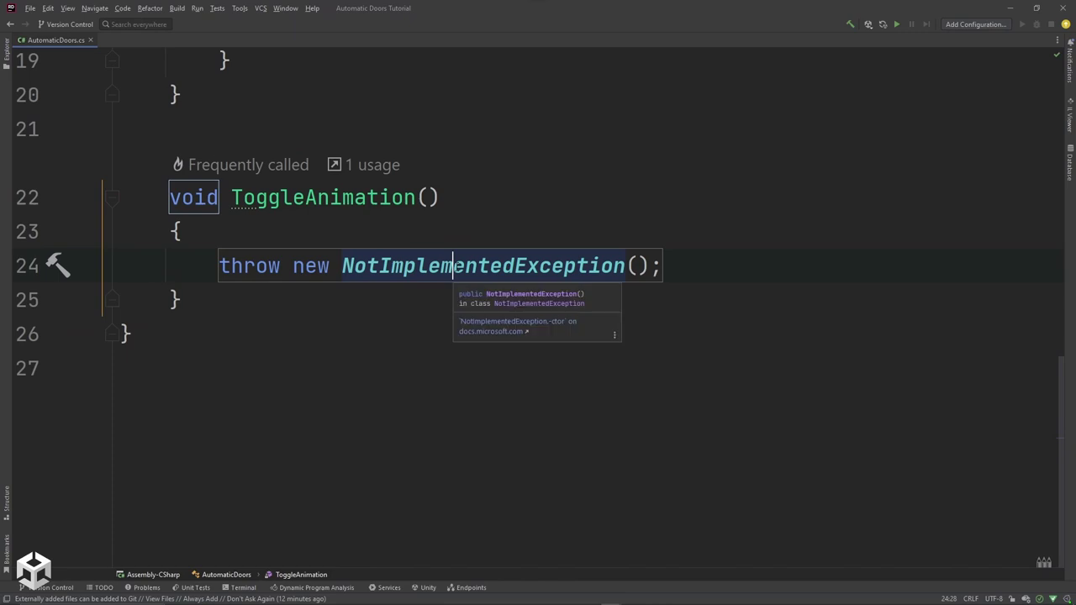
{"action": "key", "text": "ctrl+x"}
{"action": "key", "text": "Return"}
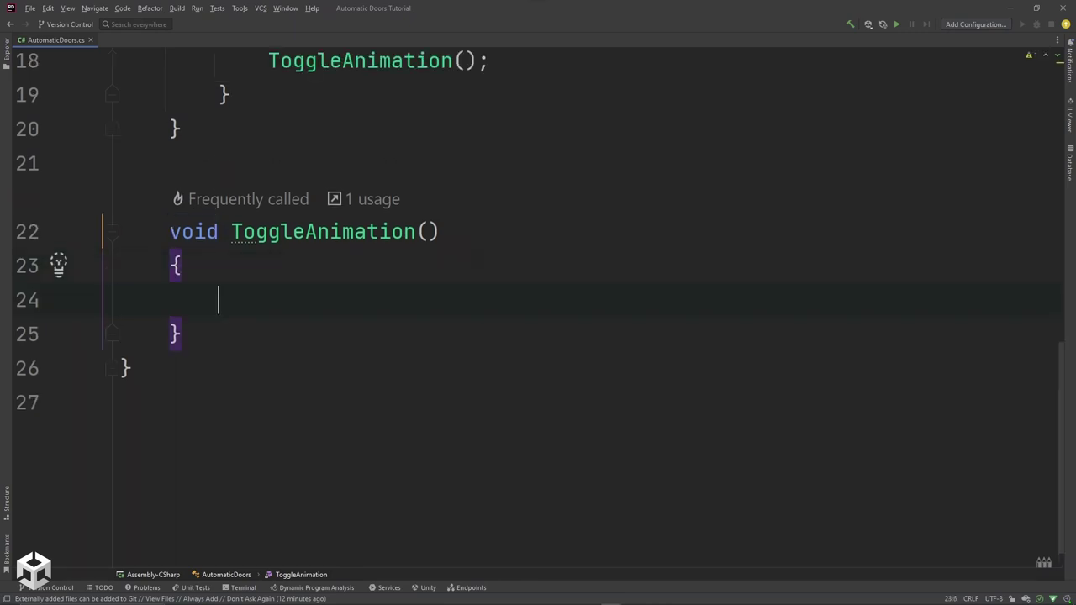
Write if (_animator.enabled) { _animator.enabled = false; } inside ToggleAnimation
{"action": "type", "text": "if (_"}
{"action": "key", "text": "Return"}
{"action": "type", "text": "."}
{"action": "type", "text": "enabled){"}
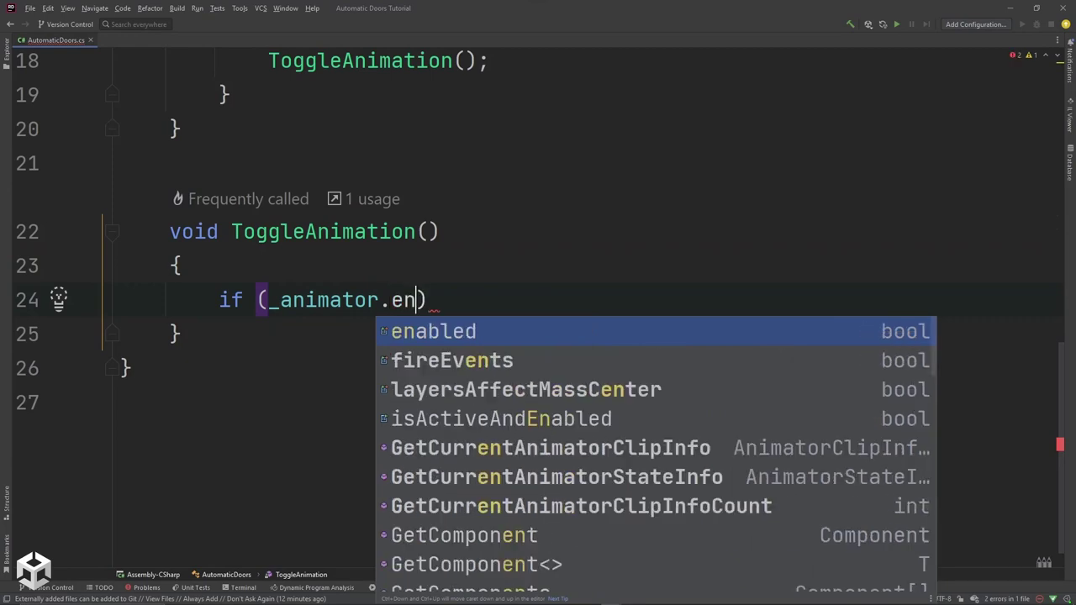
{"action": "key", "text": "Return"}
{"action": "type", "text": "{"}
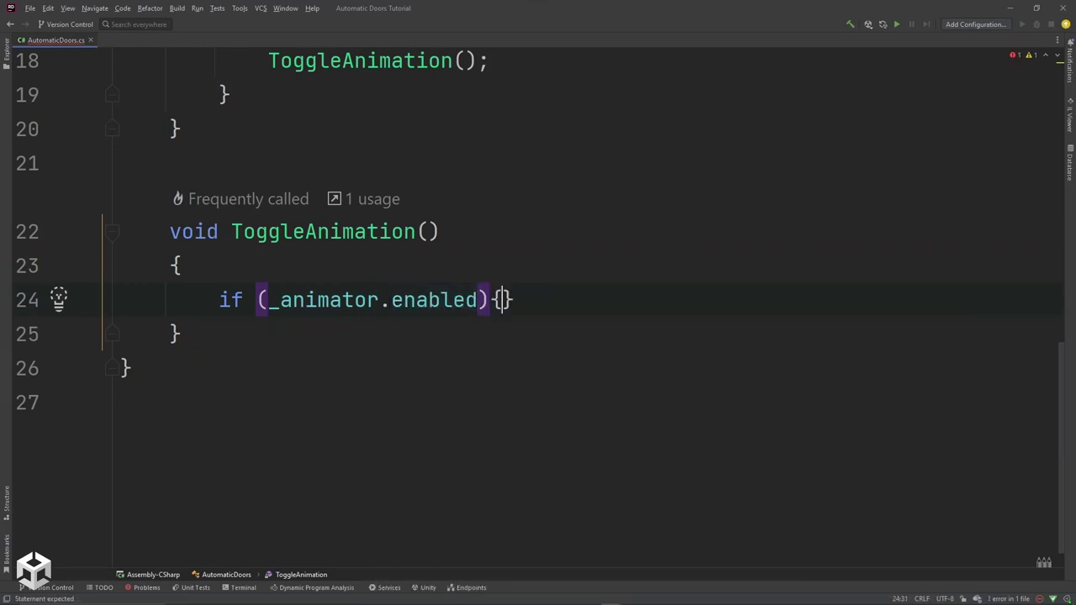
{"action": "key", "text": "Return"}
{"action": "type", "text": "__"}
{"action": "type", "text": "an"}
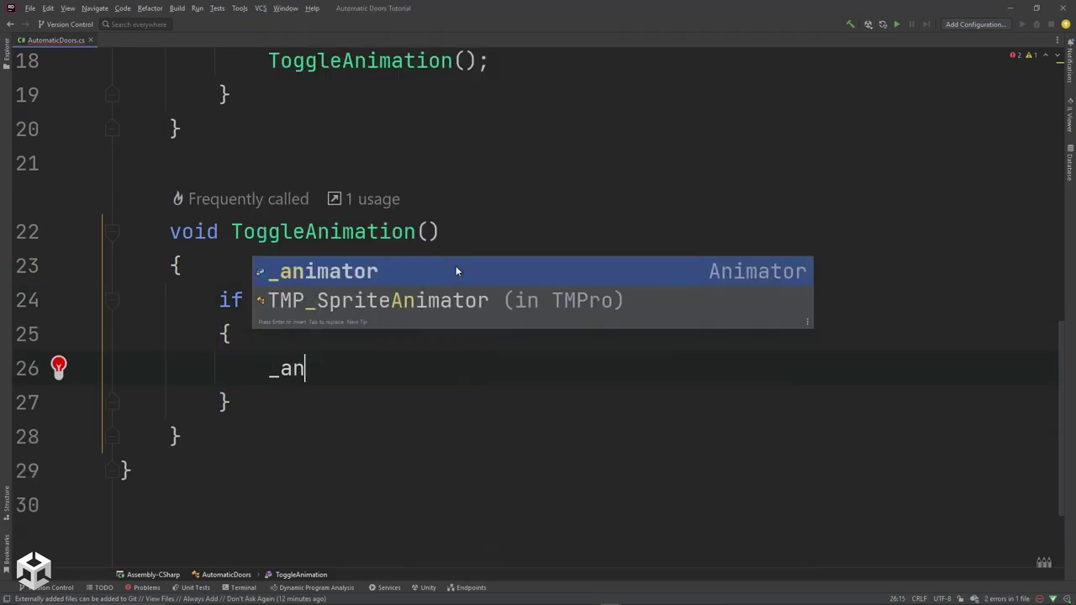
{"action": "key", "text": "Return"}
{"action": "type", "text": ".en"}
{"action": "key", "text": "Return"}
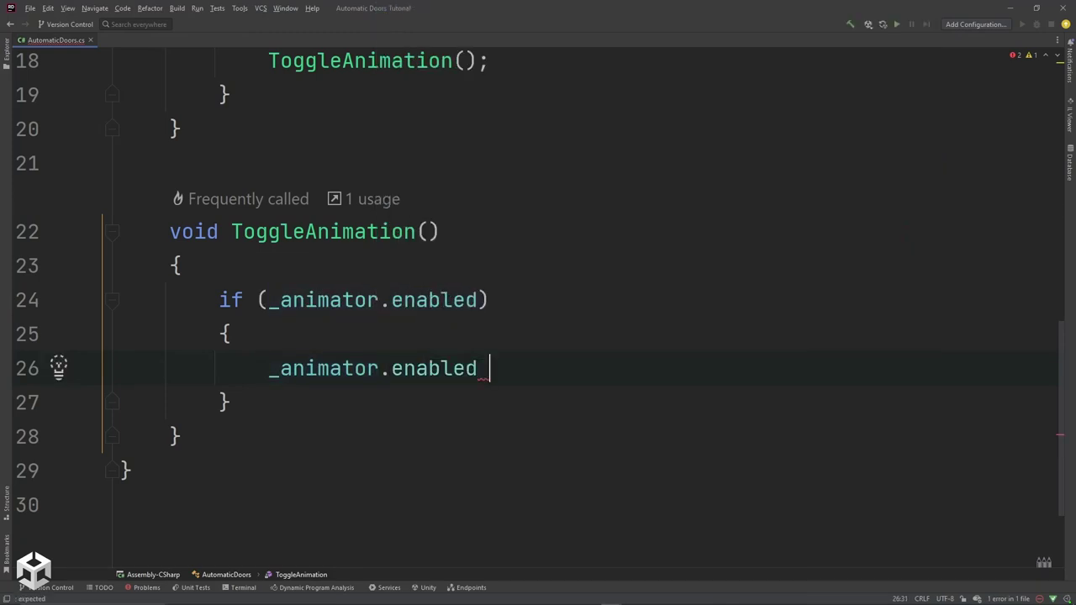
{"action": "type", "text": "= false;"}
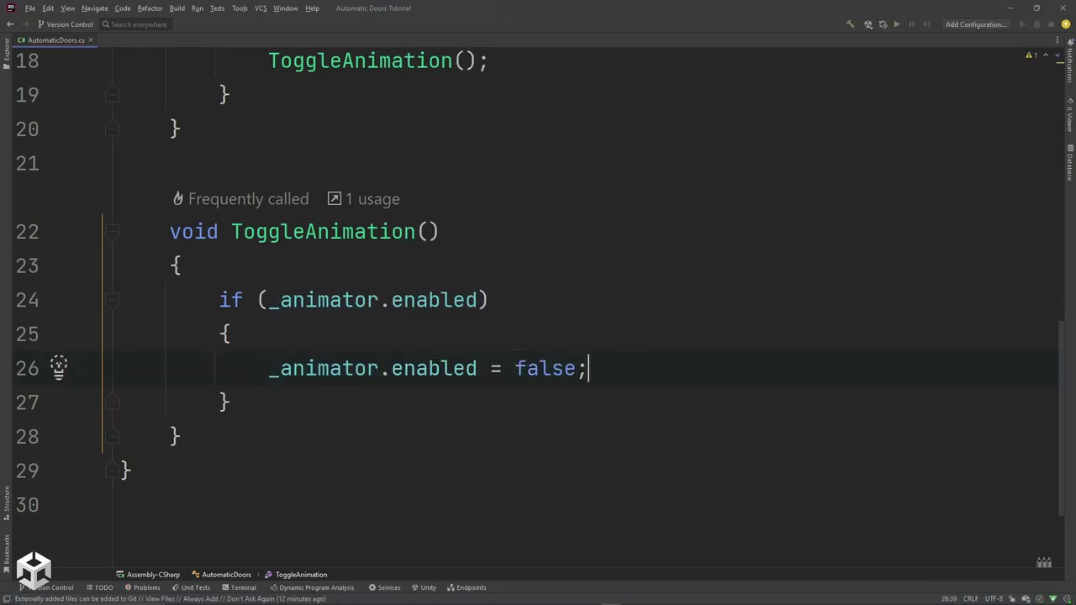
{"action": "scroll", "coordinate": [412, 316], "scroll_direction": "up", "scroll_amount": 6}
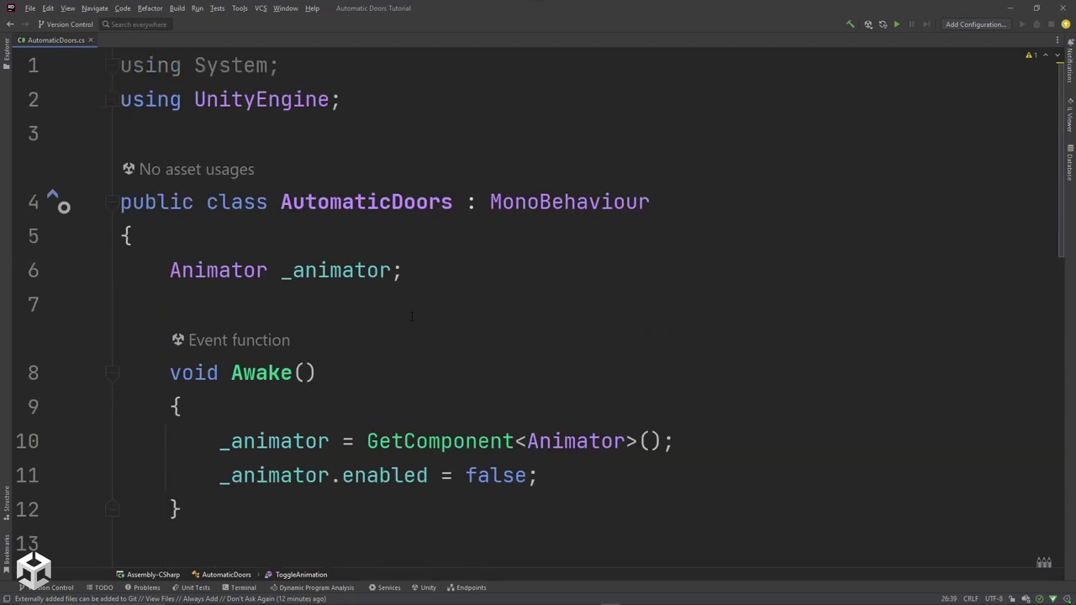